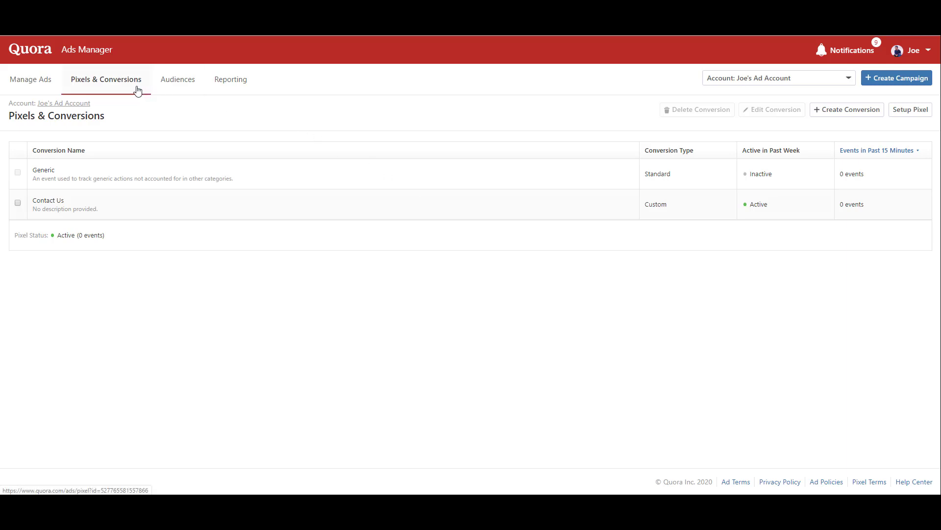
# Set up the Quora Pixel with the Install with a Partner option and copy its pixel ID to the clipboard
pyautogui.click(904, 118)
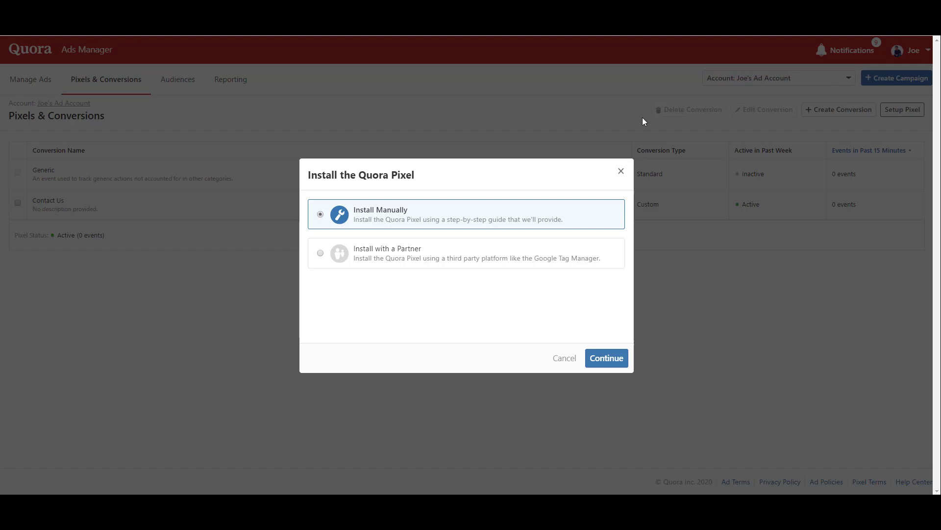
pyautogui.click(554, 266)
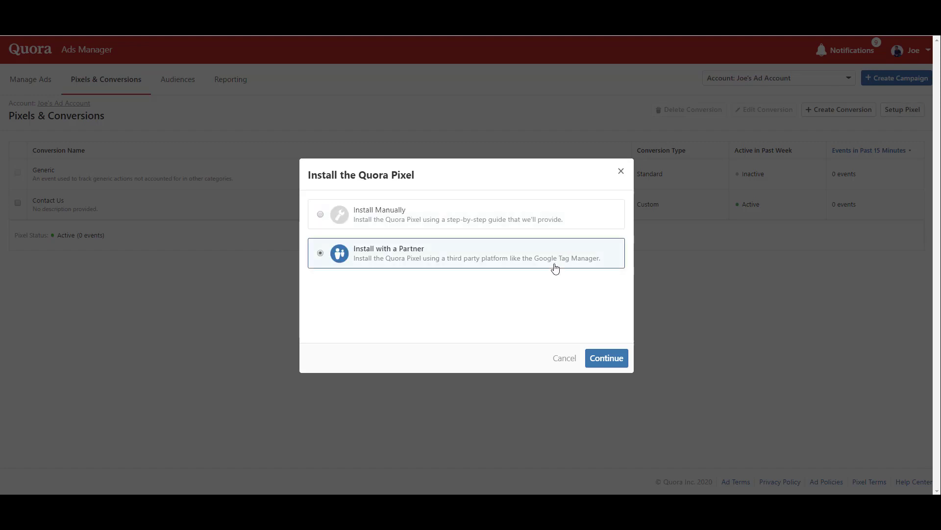
pyautogui.click(623, 363)
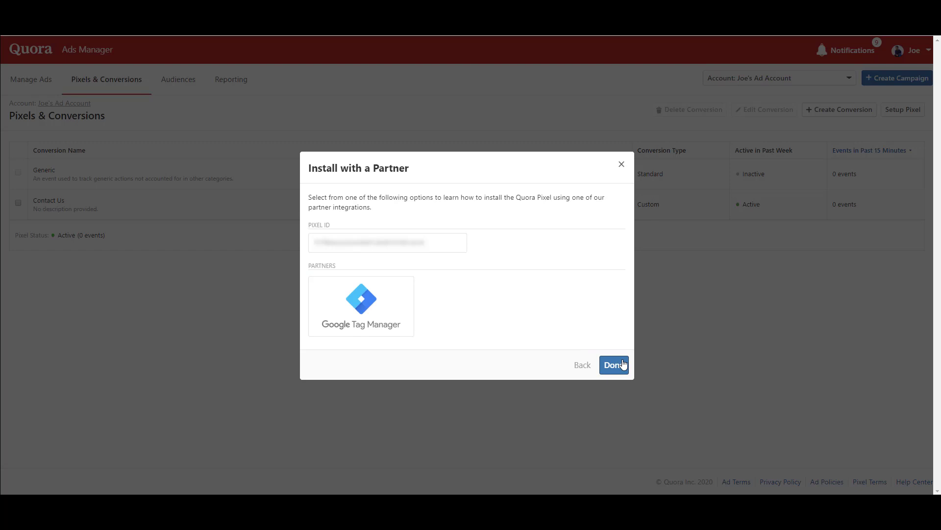
pyautogui.moveTo(424, 246)
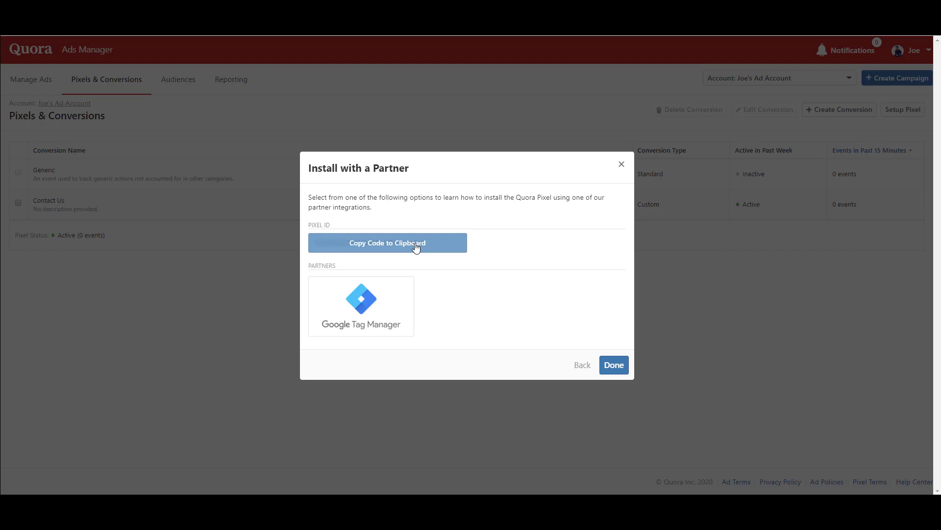
pyautogui.click(417, 248)
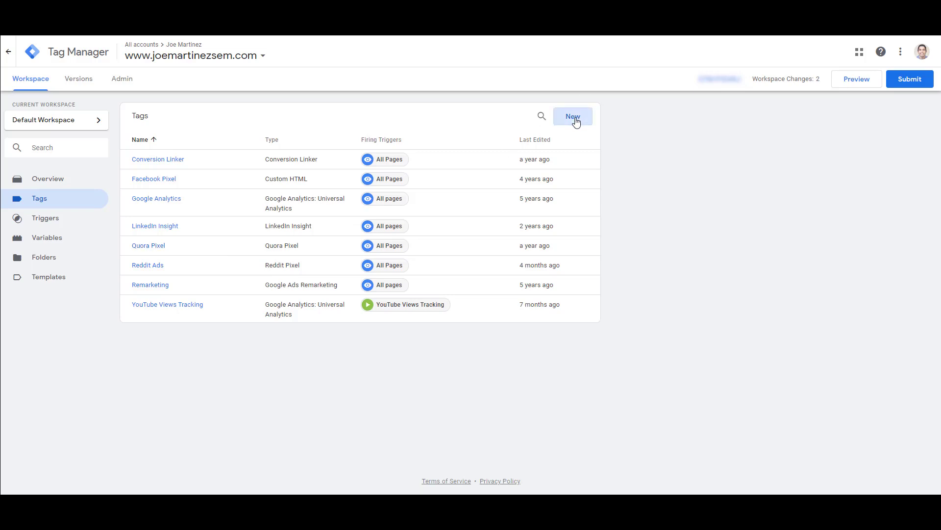
# Switch to Google Tag Manager and start a new tag with Quora Pixel as the tag type
pyautogui.click(573, 117)
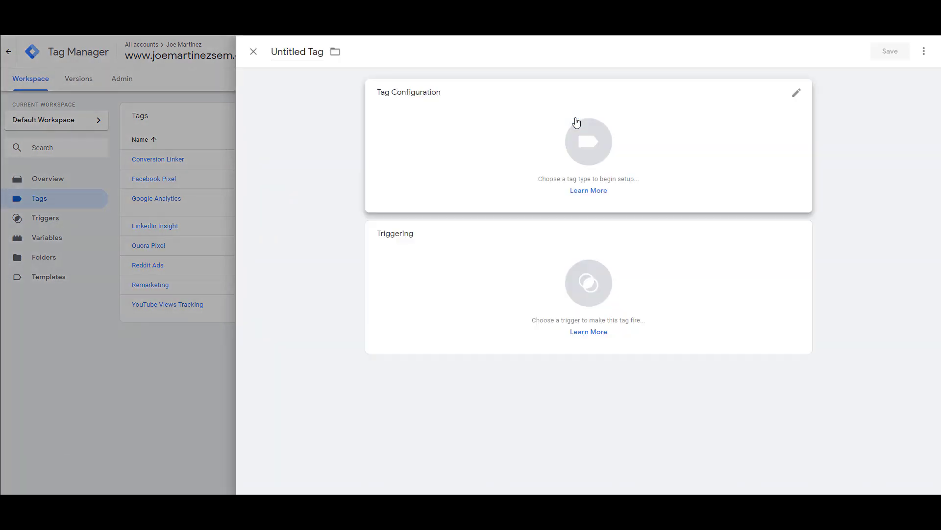
pyautogui.click(678, 143)
pyautogui.scroll(-14, 678, 142)
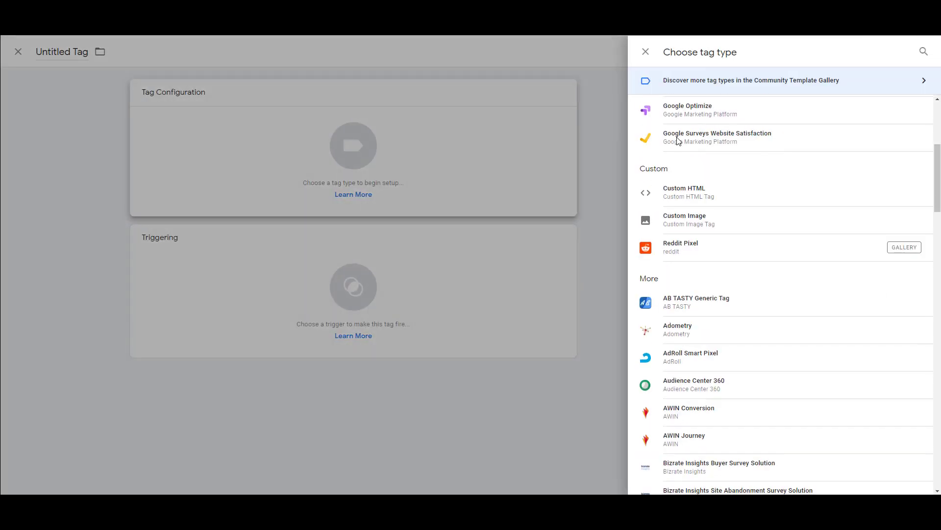
pyautogui.scroll(-15, 677, 143)
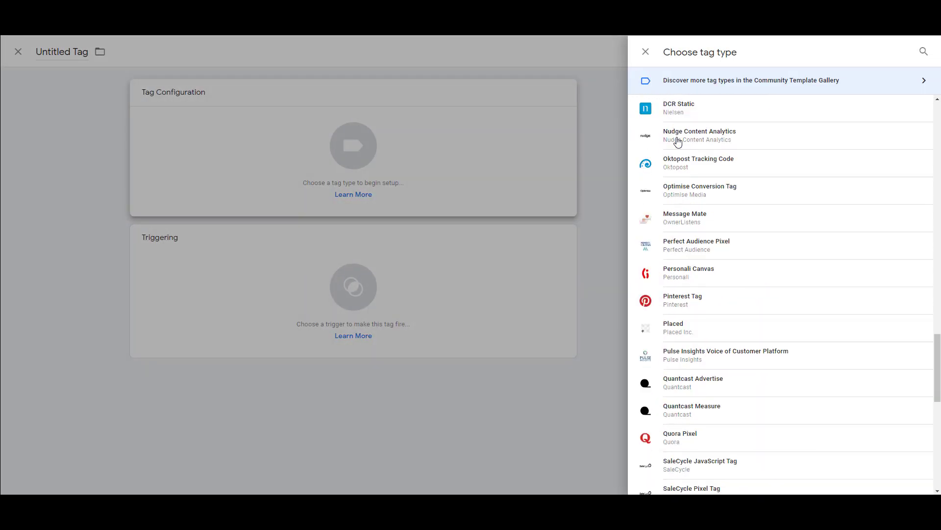
pyautogui.click(717, 292)
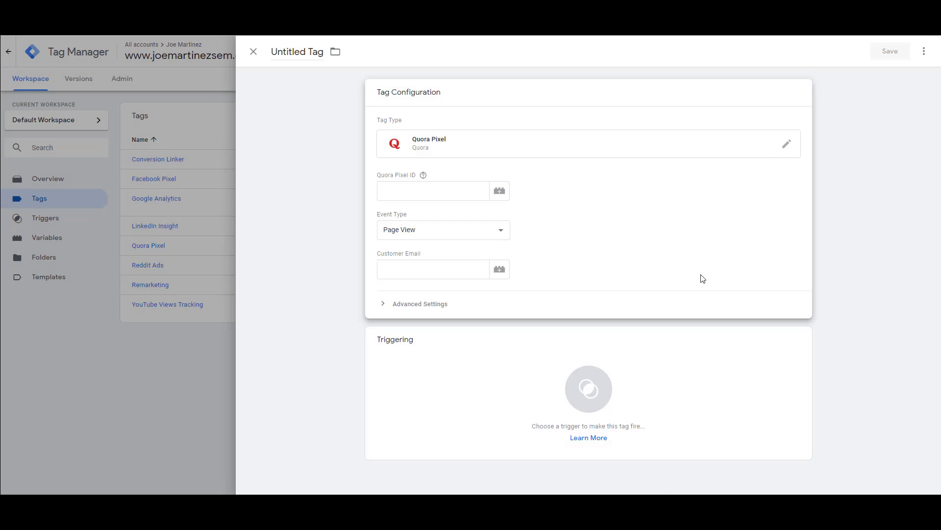
# Paste the Quora Pixel ID into the tag with the All Pages trigger, and discard the unsaved tag
pyautogui.click(436, 197)
pyautogui.hotkey('ctrl', 'v')
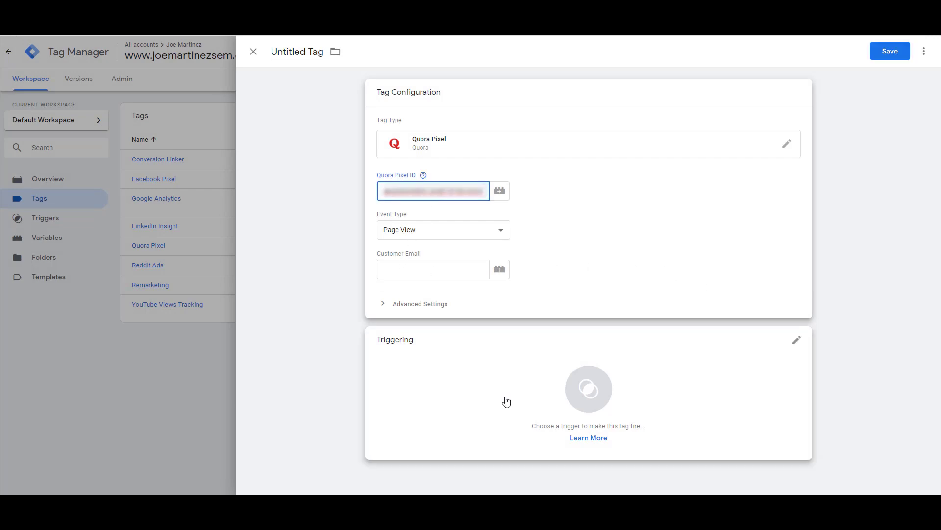
pyautogui.click(506, 402)
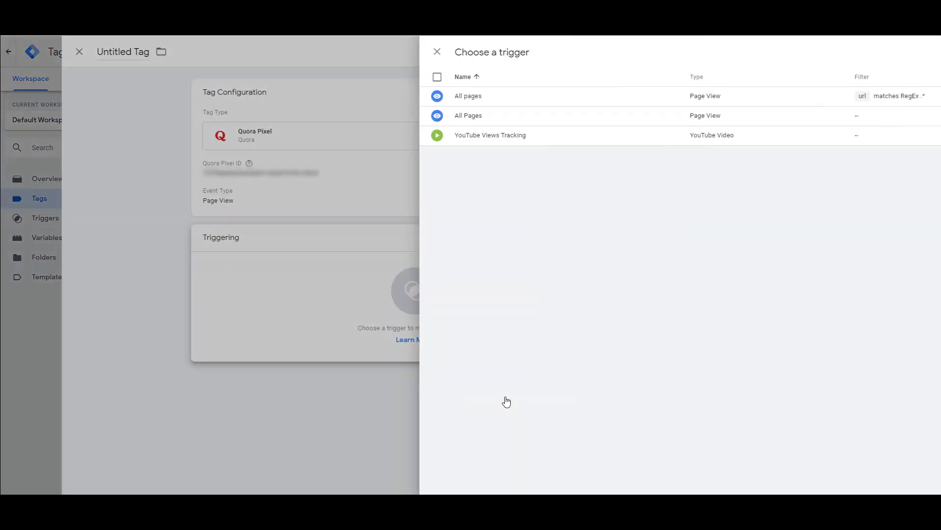
pyautogui.click(459, 116)
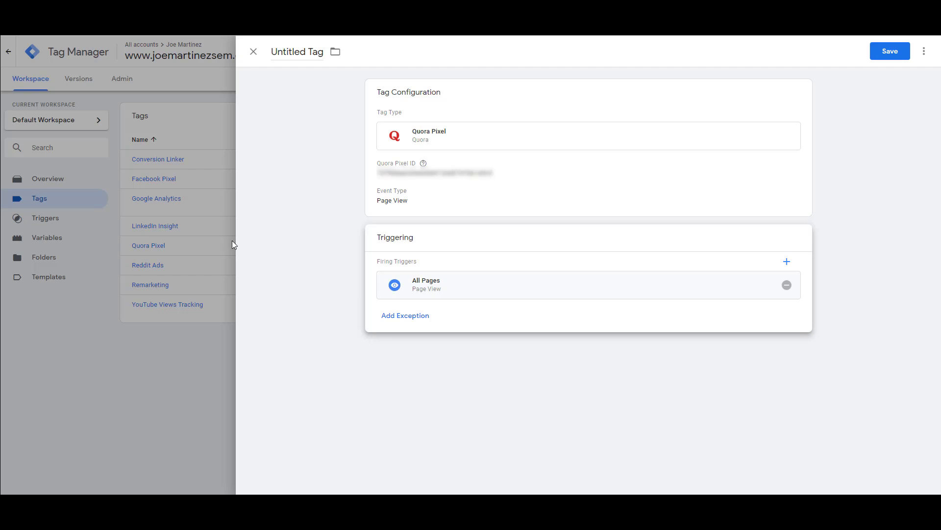
pyautogui.click(254, 52)
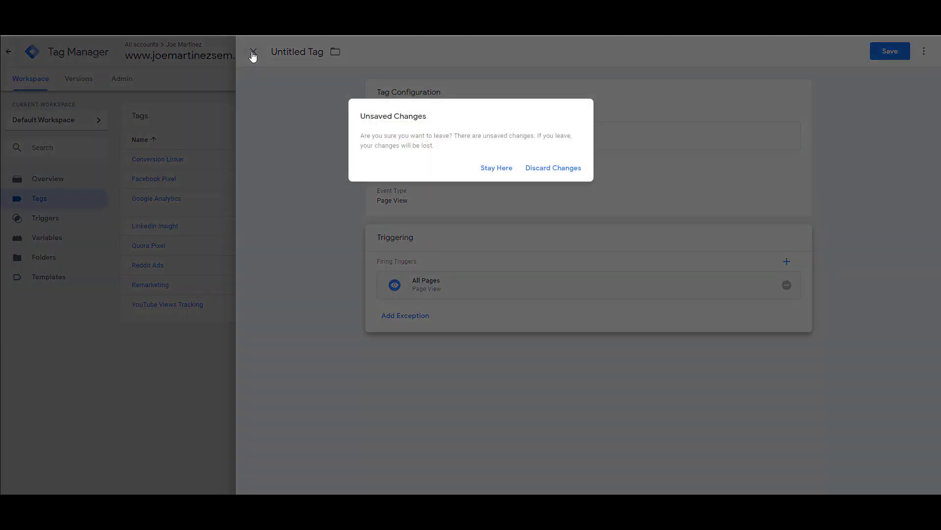
pyautogui.click(554, 169)
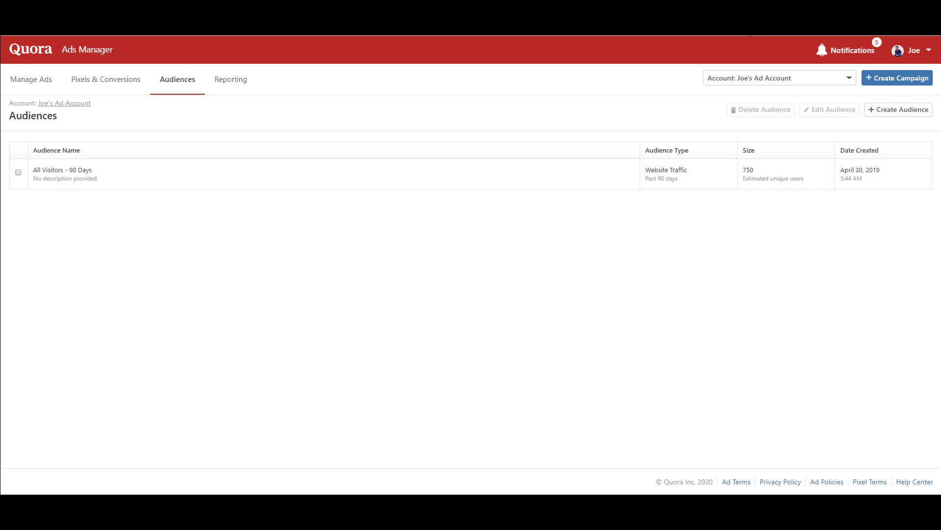
# In Quora Ads Manager, examine the List Match and Lookalike options for creating an audience
pyautogui.click(903, 114)
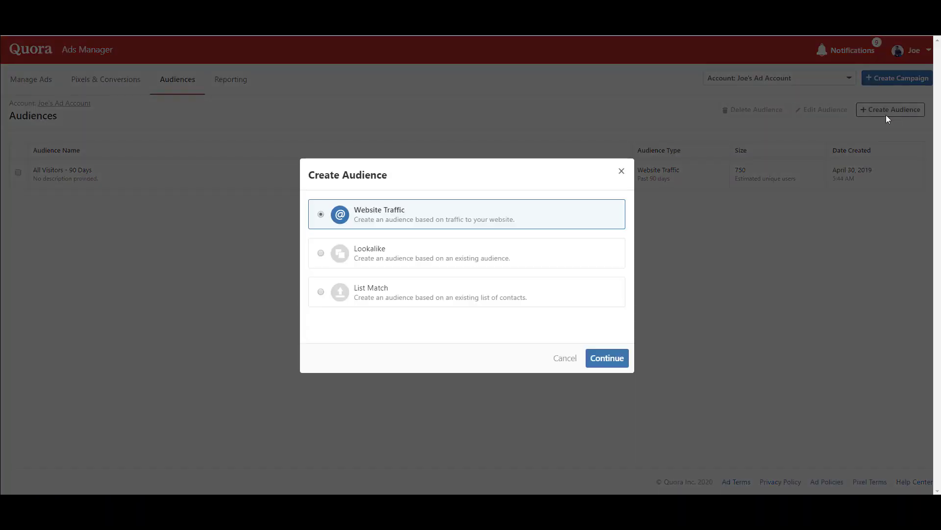
pyautogui.click(572, 293)
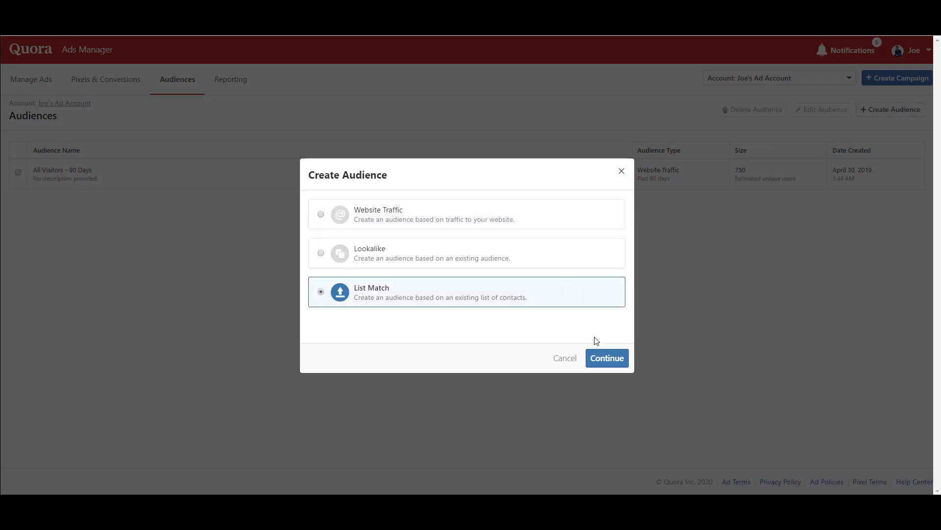
pyautogui.click(609, 361)
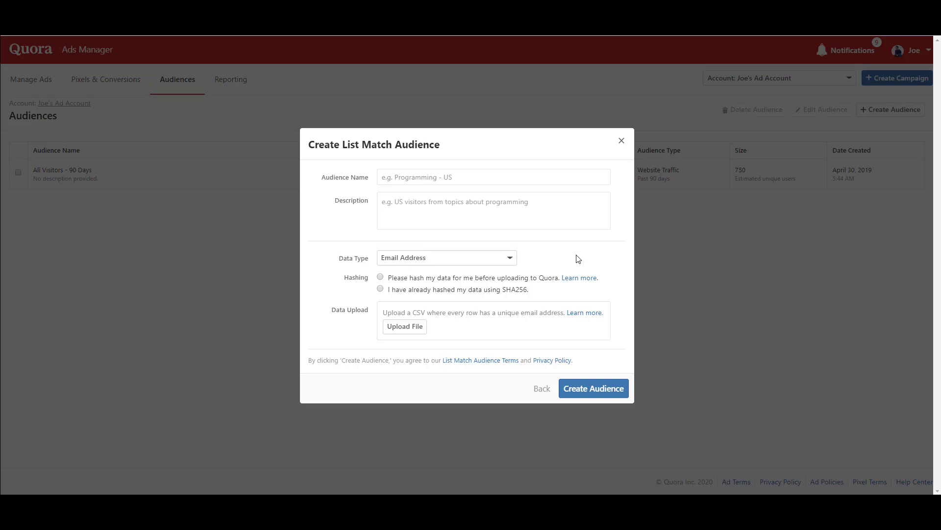
pyautogui.press('Escape')
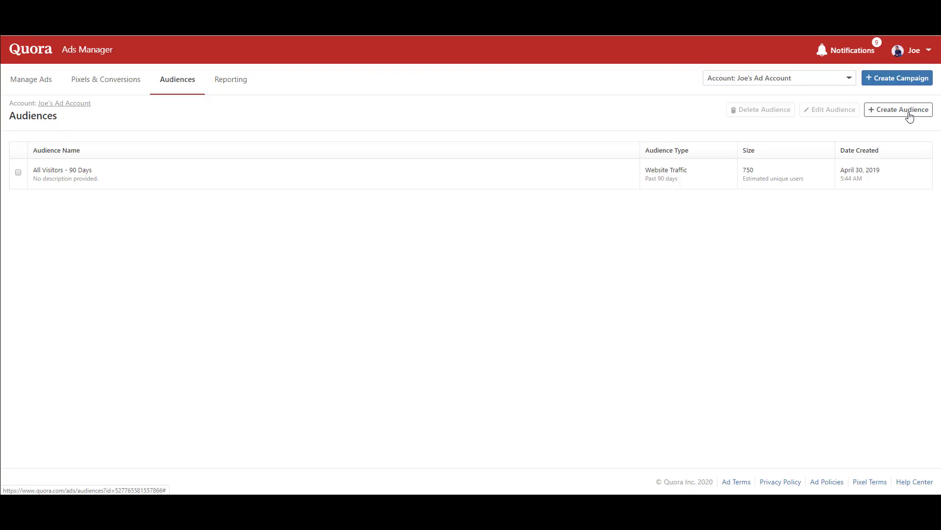
pyautogui.click(909, 115)
pyautogui.click(527, 256)
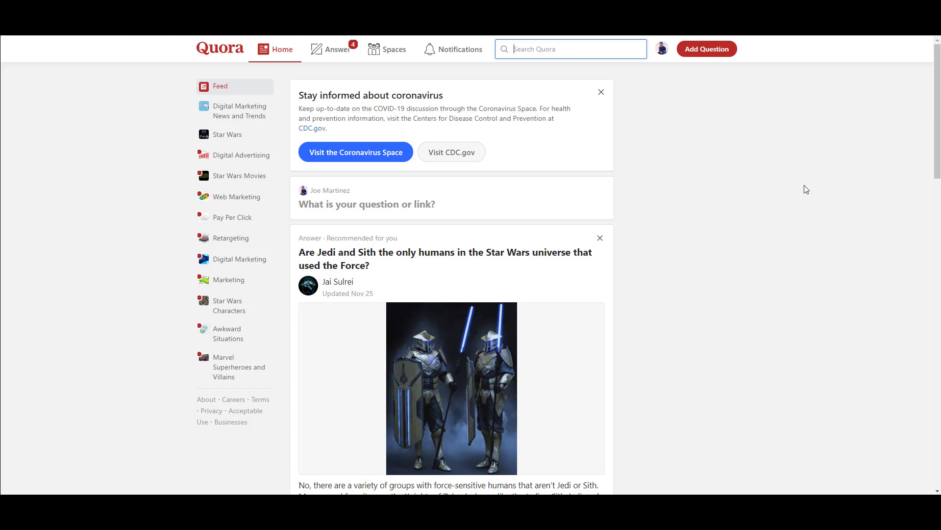
# Switch to the Quora site and look up questions suggested for "are youtube ads" and "youtube ad"
pyautogui.click(533, 49)
pyautogui.write('are y')
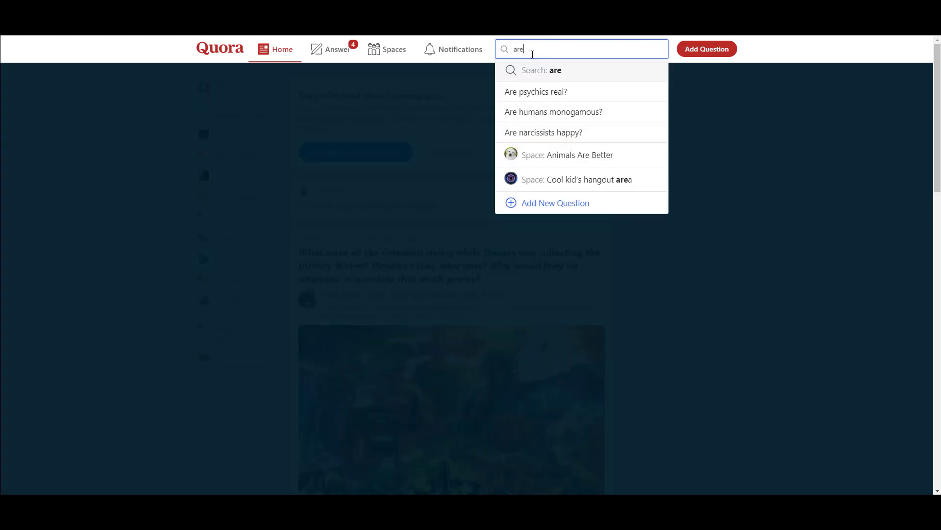
pyautogui.write('outube ads')
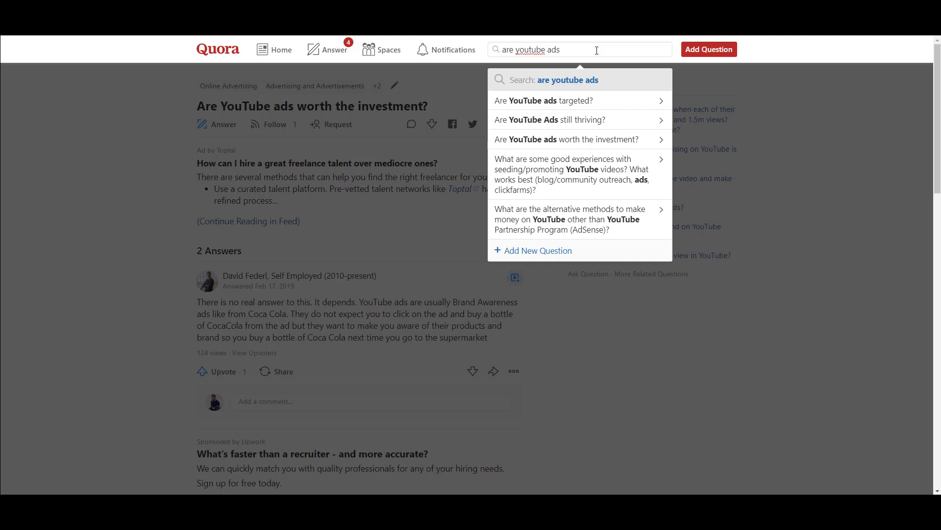
pyautogui.hotkey('ctrl', 'a')
pyautogui.press('BackSpace')
pyautogui.write('youtube ad')
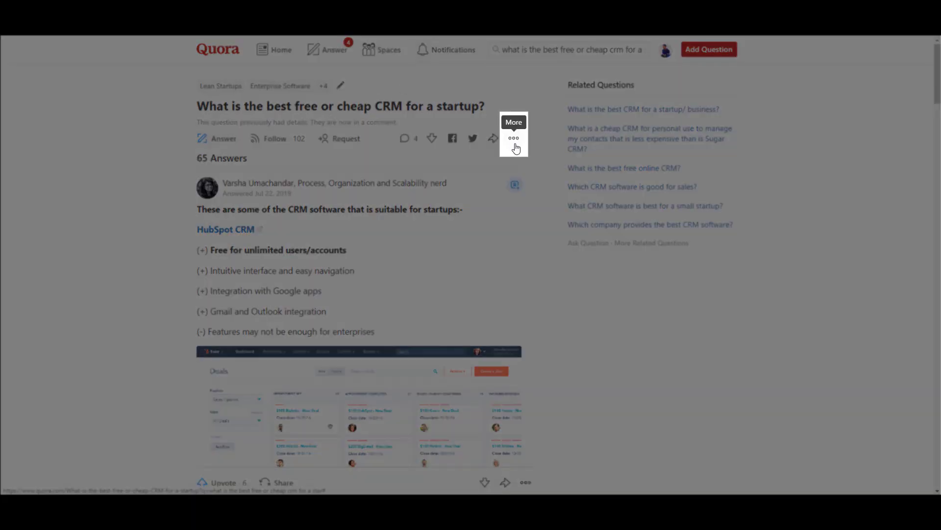
# View the stats and log of the question "What is the best free or cheap CRM for a startup?" and return to the question
pyautogui.click(515, 142)
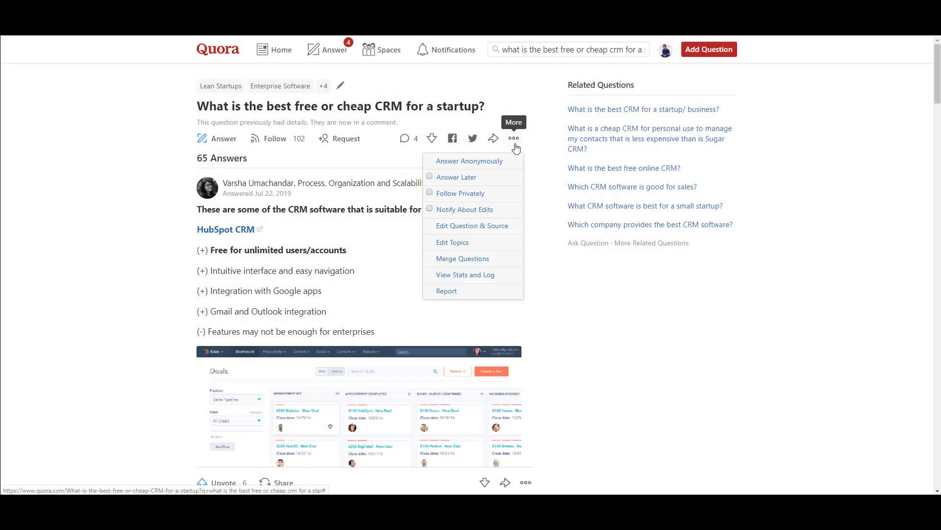
pyautogui.click(508, 282)
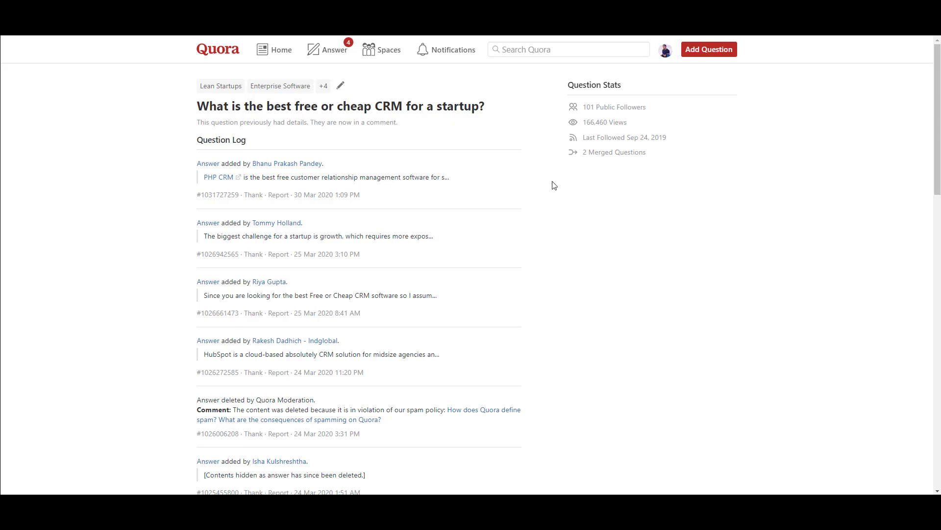
pyautogui.click(343, 106)
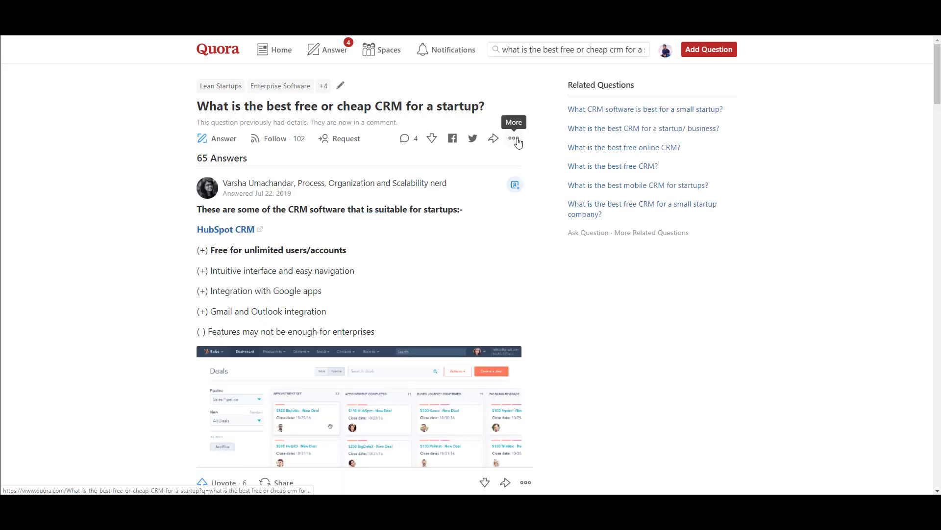
pyautogui.click(515, 139)
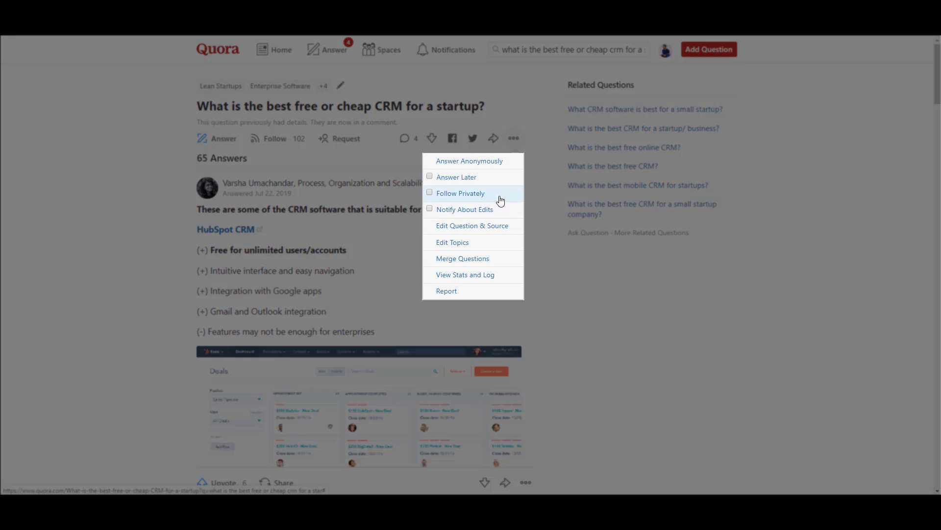
pyautogui.click(500, 200)
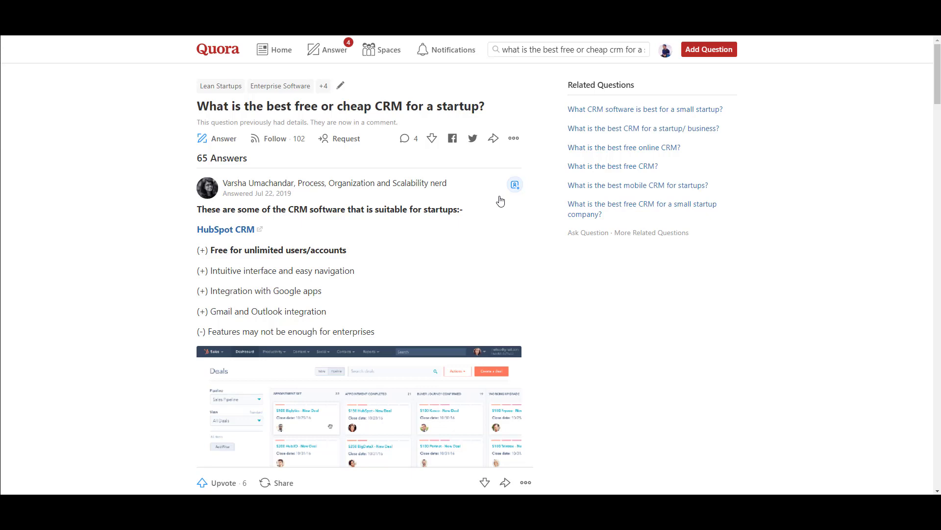
pyautogui.click(513, 139)
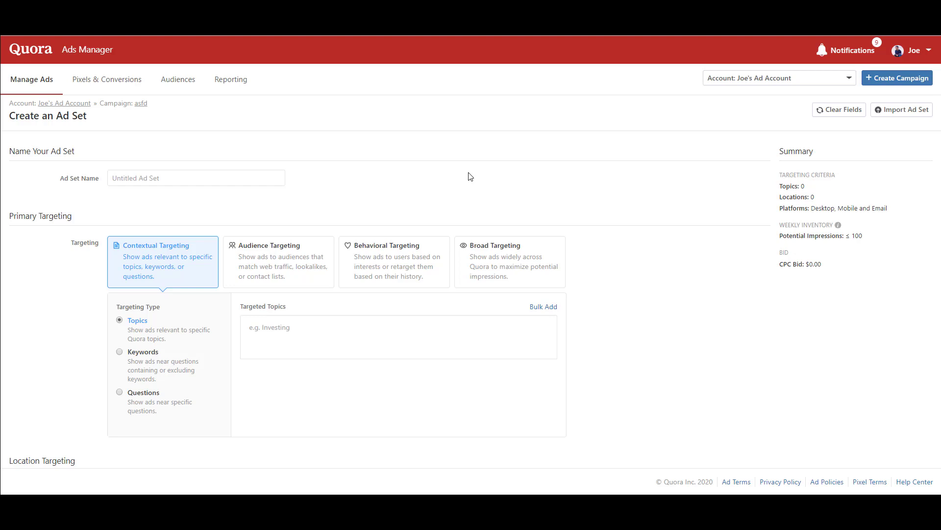
# Add Small Business CRM, Best Small Business CRM and Mobile Crm for Small Business to the ad set's targeted topics
pyautogui.click(325, 330)
pyautogui.write('small business crm')
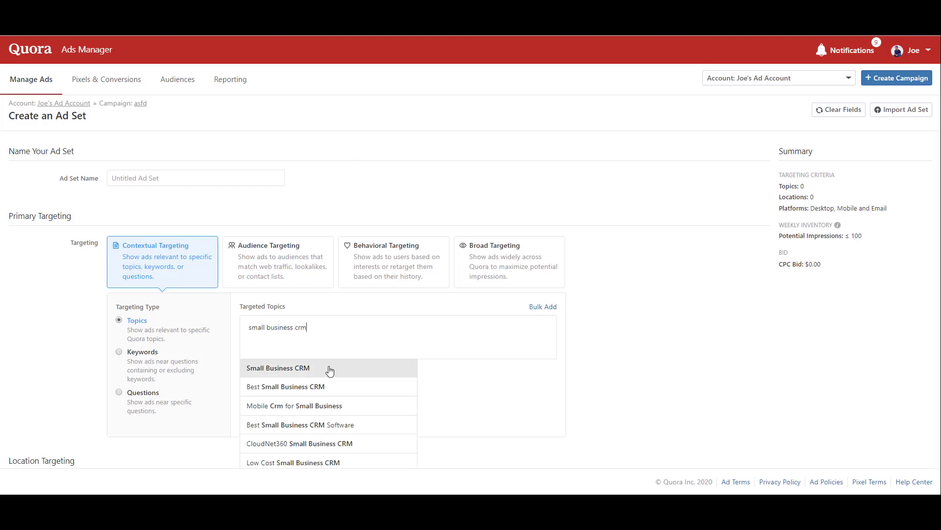
pyautogui.scroll(-2, 329, 371)
pyautogui.click(316, 270)
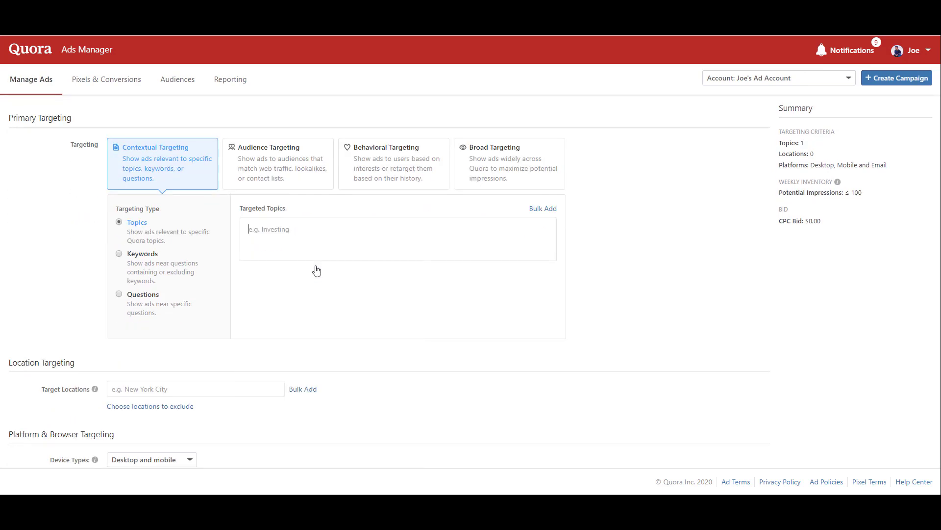
pyautogui.write('small business crm')
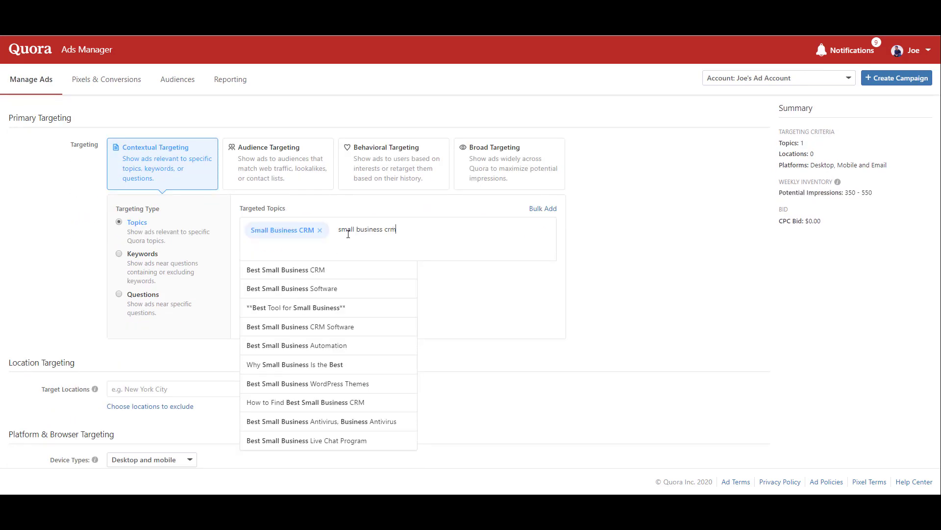
pyautogui.click(347, 270)
pyautogui.write('s')
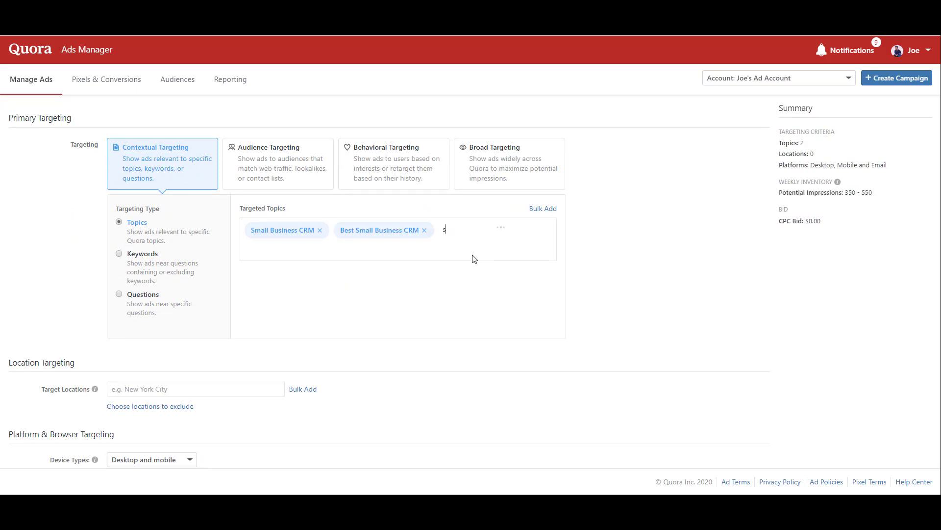
pyautogui.write('mall business crm')
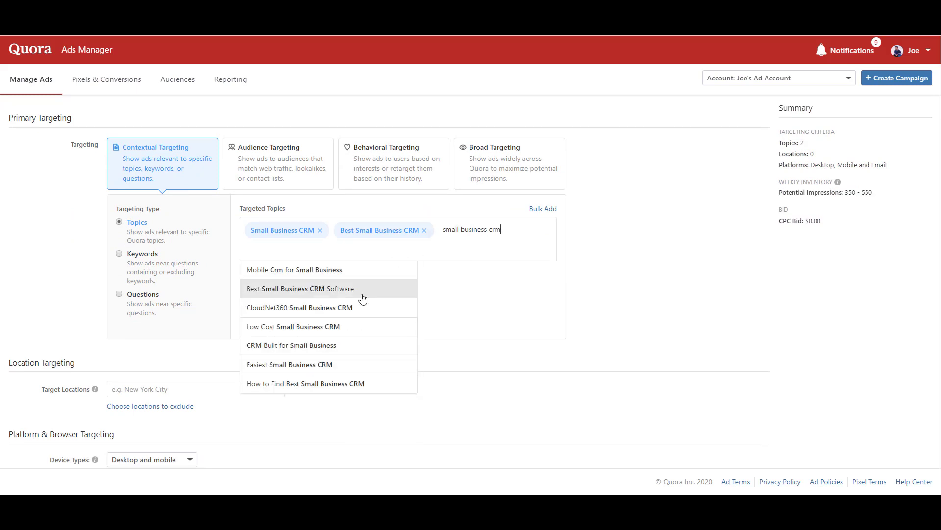
pyautogui.click(366, 278)
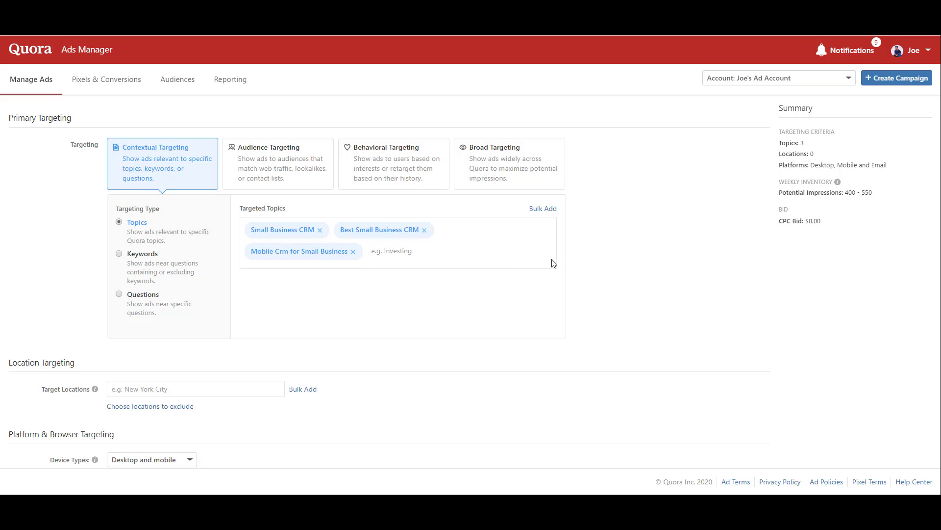
# Bulk-add targeted topics by entering the keywords "small business crm" and "best small business crm" and requesting topic suggestions
pyautogui.click(554, 213)
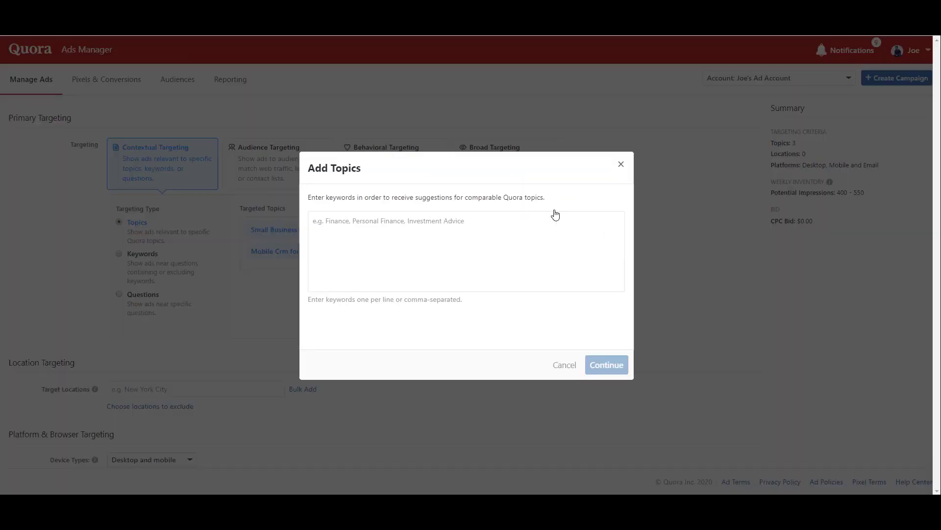
pyautogui.write('small business crm')
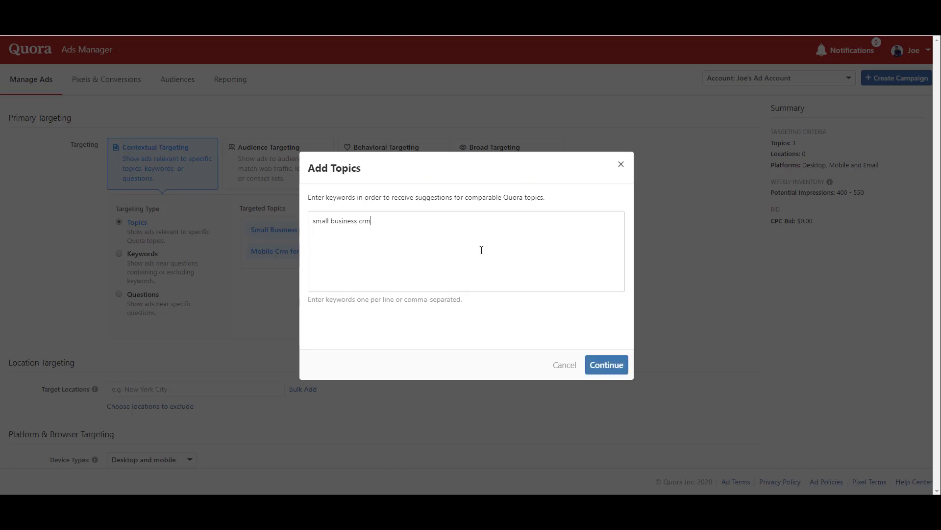
pyautogui.press('Return')
pyautogui.write('best small business crm')
pyautogui.click(620, 366)
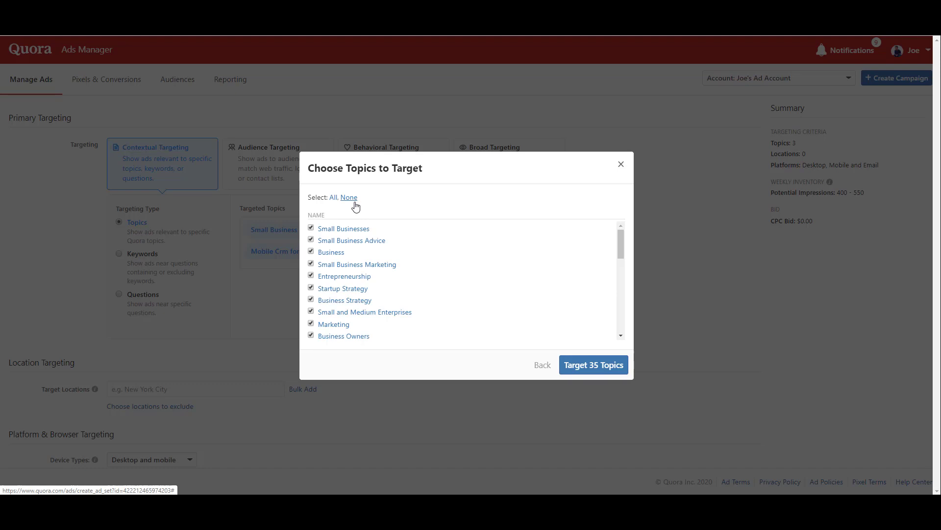
# Deselect all suggested topics, select only Small Business CRM and Best Small Business CRM, and target those two
pyautogui.scroll(-4, 311, 275)
pyautogui.click(311, 271)
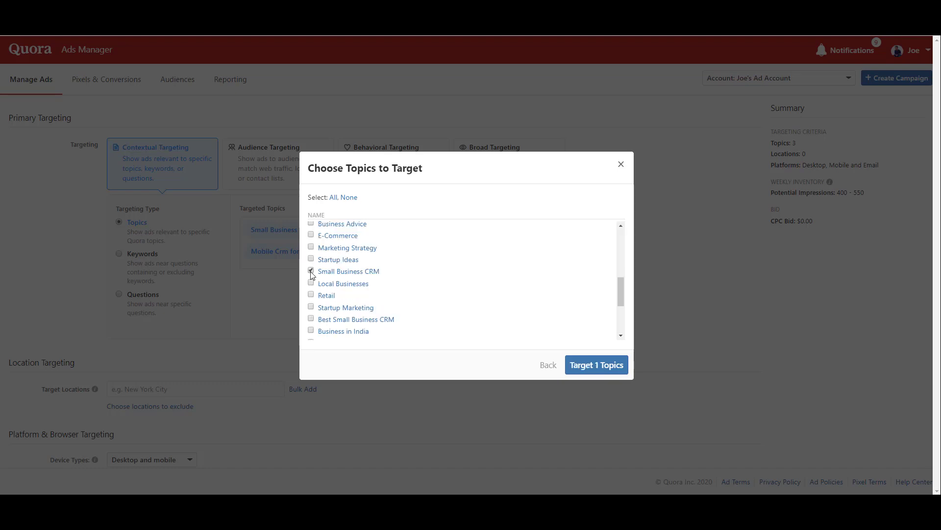
pyautogui.scroll(-2, 312, 273)
pyautogui.click(311, 269)
pyautogui.scroll(-2, 312, 271)
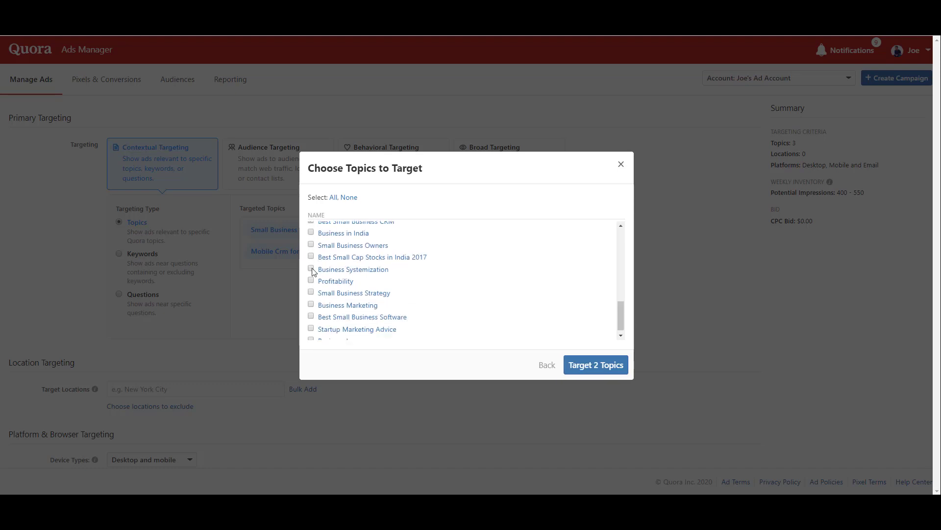
pyautogui.click(597, 364)
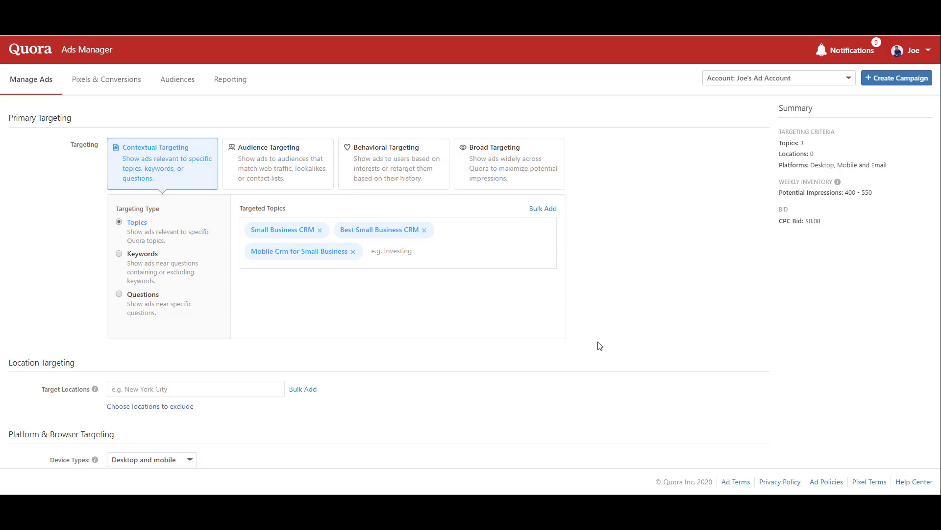
# Set the ad set's cost-per-click bid to the suggested $1.85
pyautogui.scroll(-4, 600, 346)
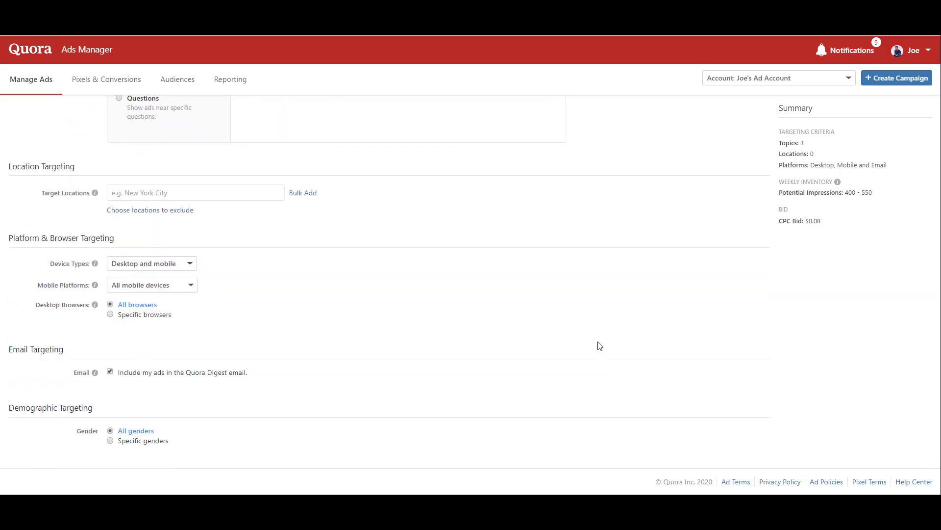
pyautogui.scroll(-5, 599, 346)
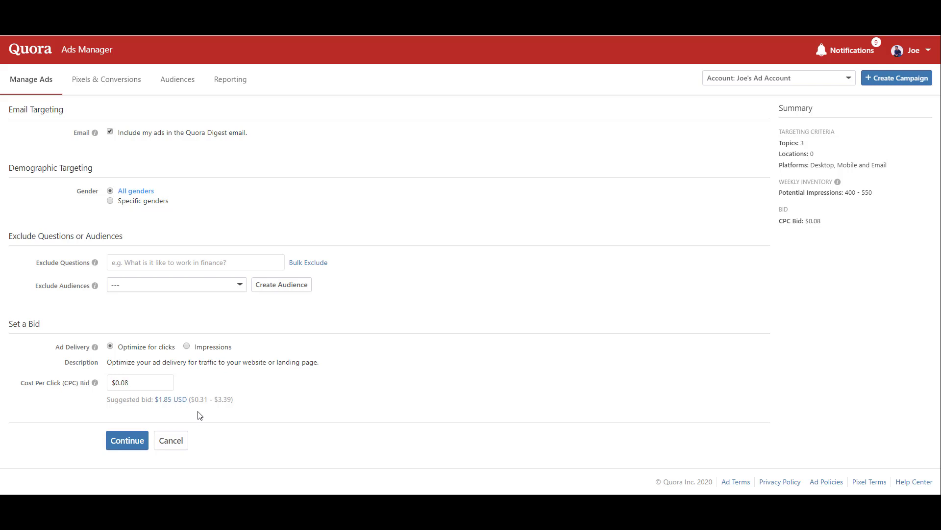
pyautogui.click(172, 400)
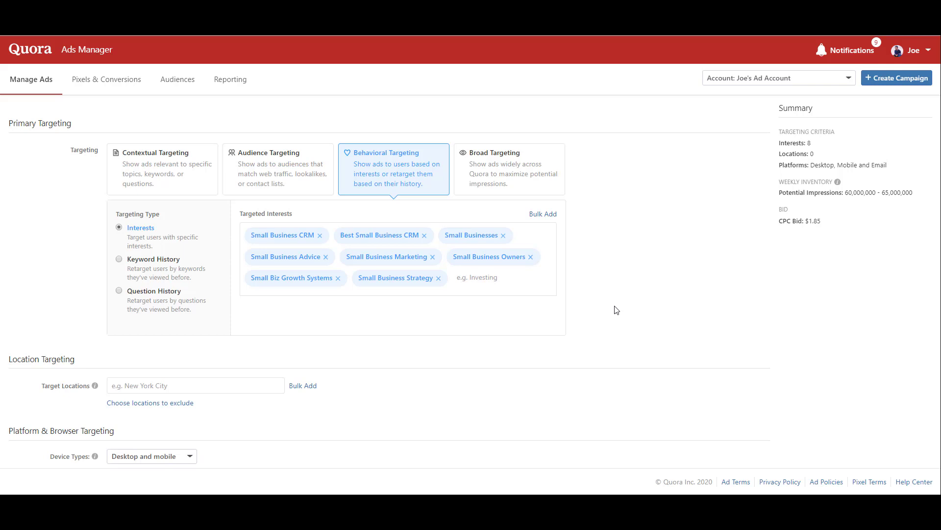
# Remove all targeted interests except Small Business CRM and Best Small Business CRM from the behavioral targeting
pyautogui.click(530, 237)
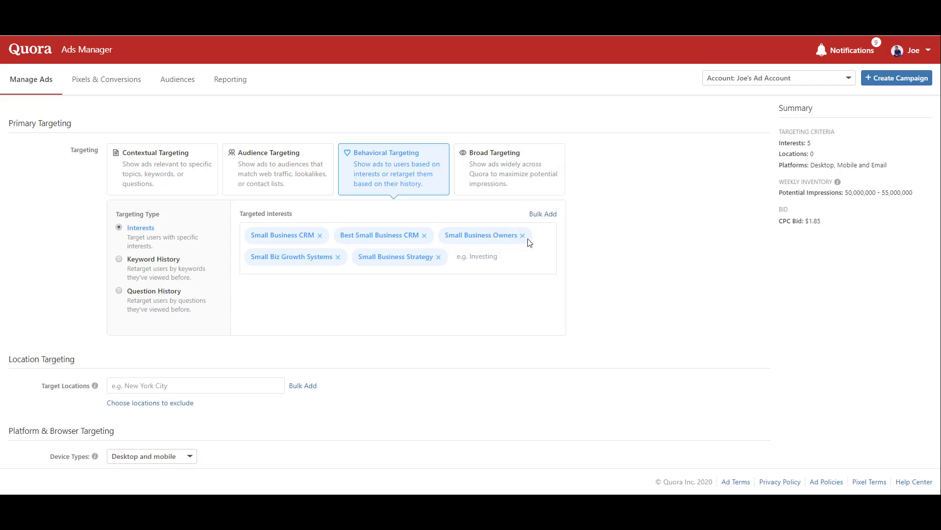
pyautogui.click(523, 236)
pyautogui.click(532, 236)
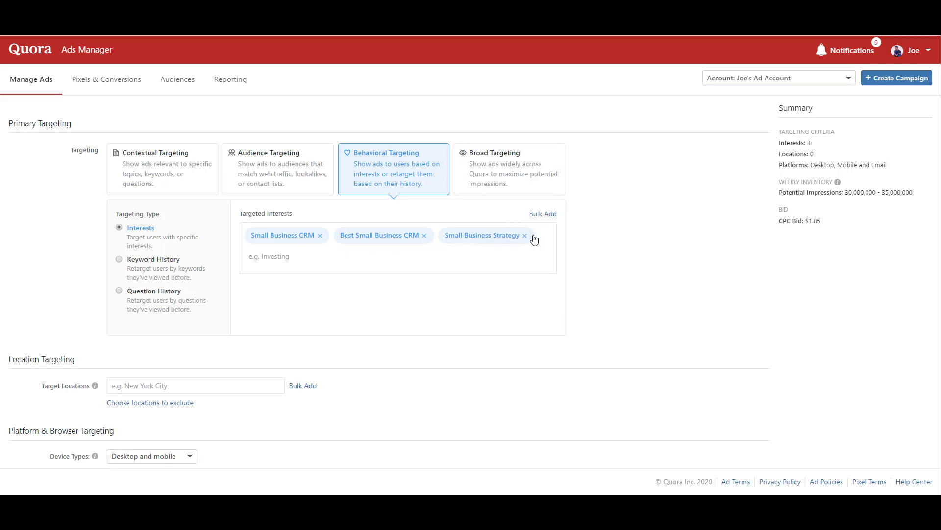
pyautogui.click(526, 236)
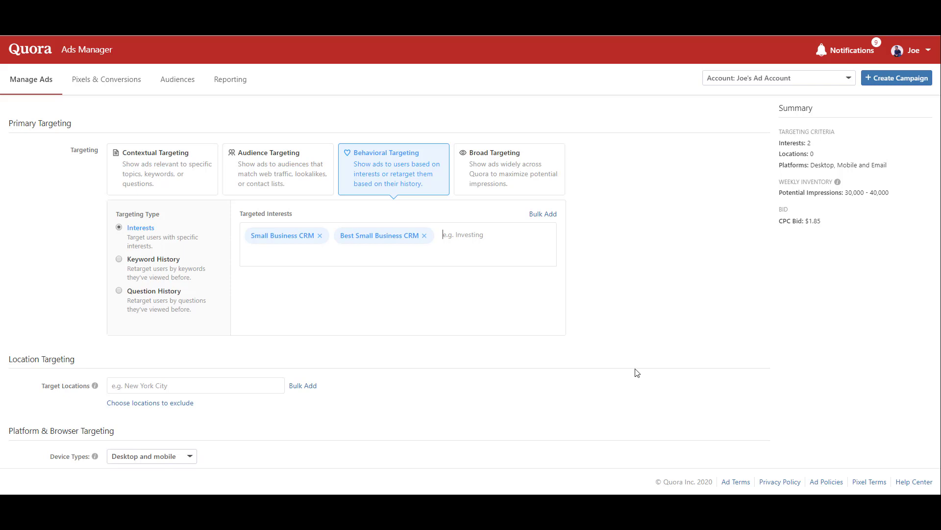
# Set the ad set's cost-per-click bid to the suggested $0.10
pyautogui.scroll(-10, 643, 375)
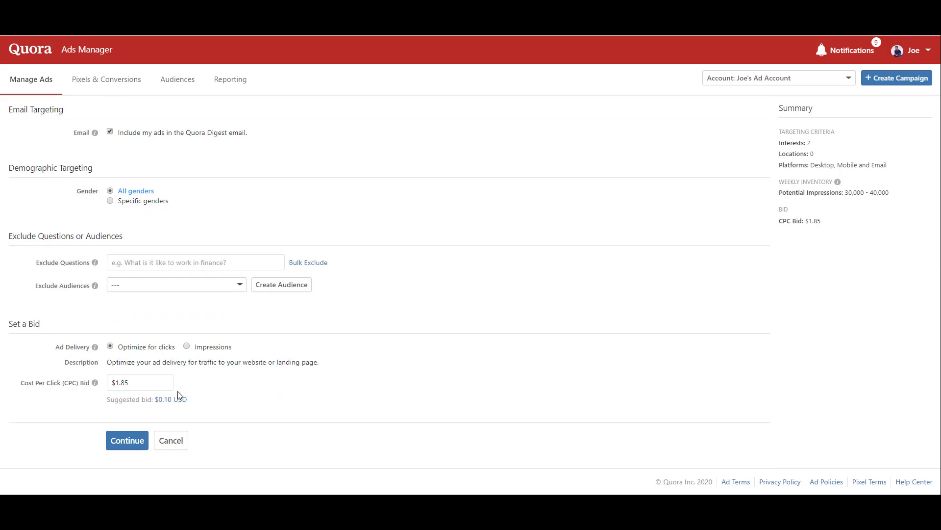
pyautogui.click(178, 399)
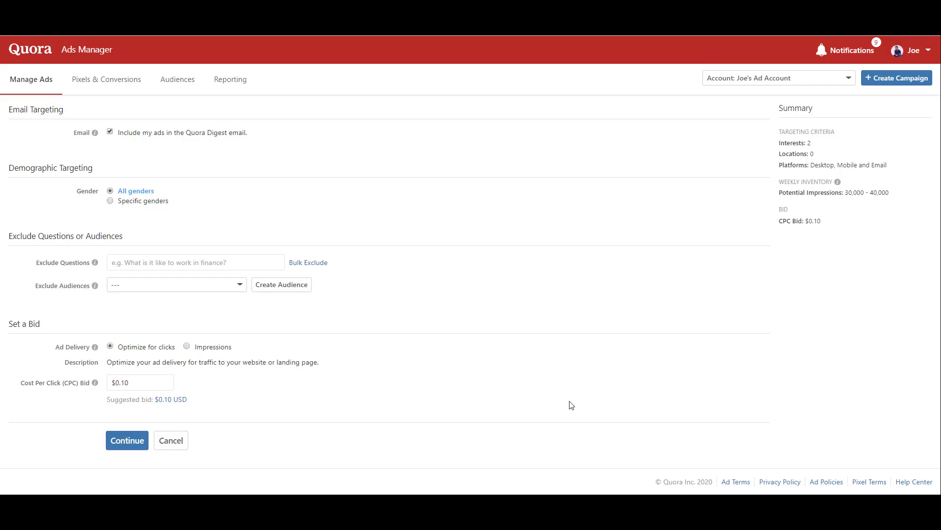